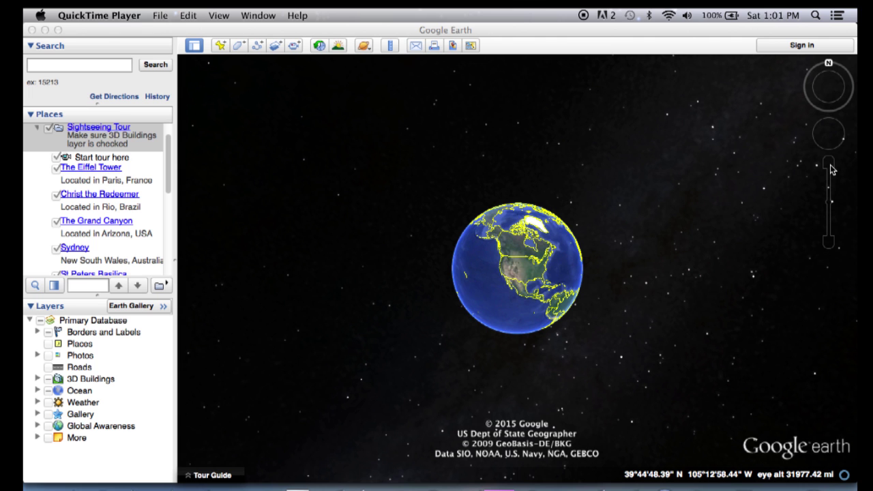
- Set the navigation preferences to not automatically tilt while zooming
{"action": "left_click", "coordinate": [830, 166]}
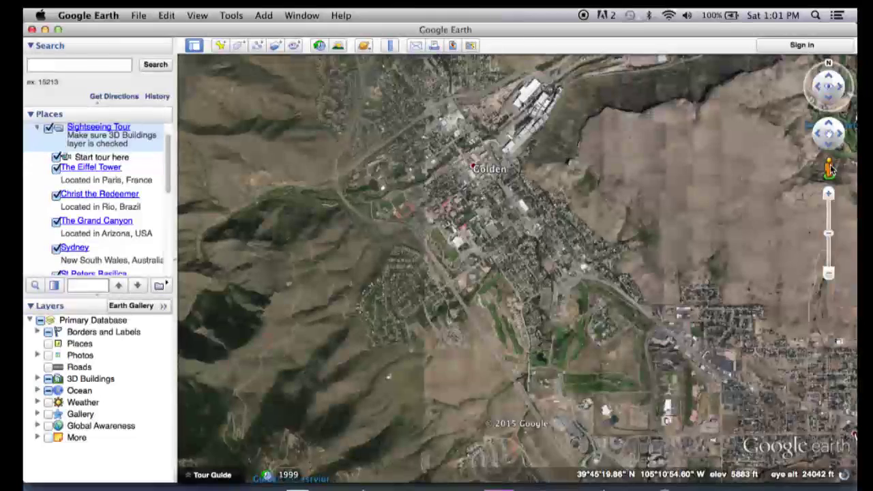
{"action": "left_click", "coordinate": [221, 15]}
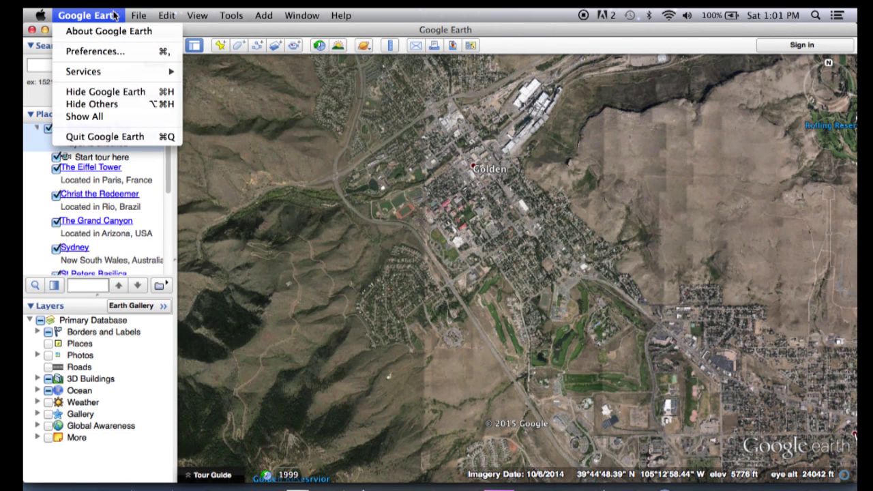
{"action": "left_click", "coordinate": [121, 53]}
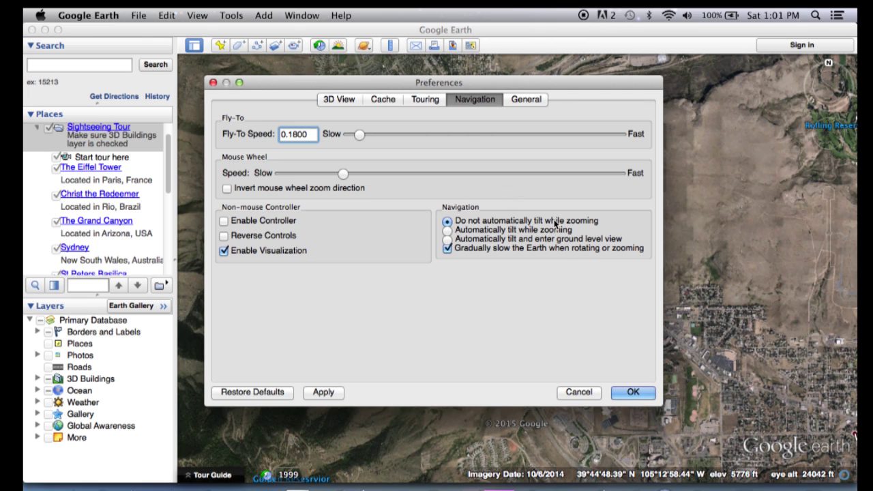
{"action": "left_click", "coordinate": [447, 231]}
{"action": "left_click", "coordinate": [447, 221]}
{"action": "left_click", "coordinate": [633, 392]}
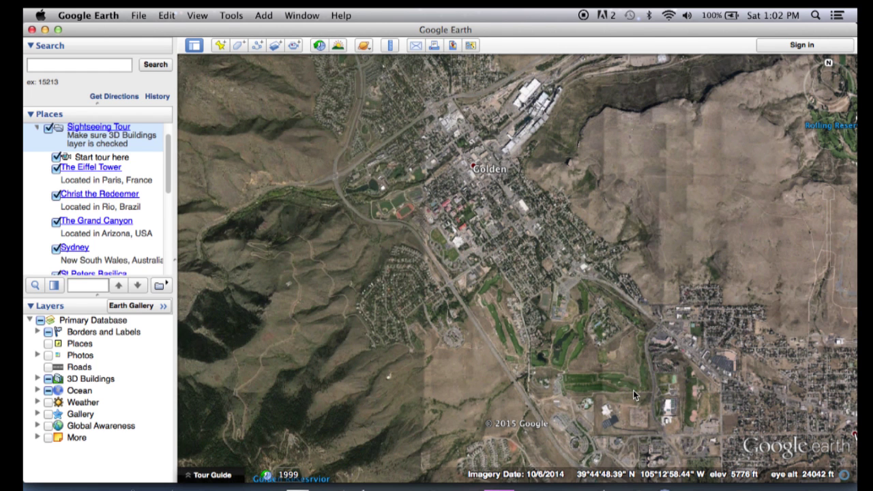
- Create a path named Golden Topo Profile, about 5.4 km long, from the mountains southwest of Golden across to the mesa in the east
{"action": "left_click", "coordinate": [257, 46]}
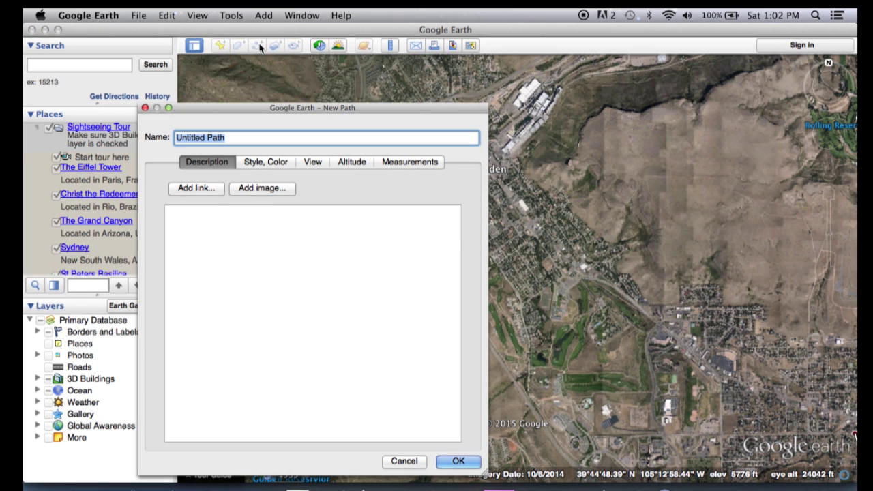
{"action": "type", "text": "Golden To"}
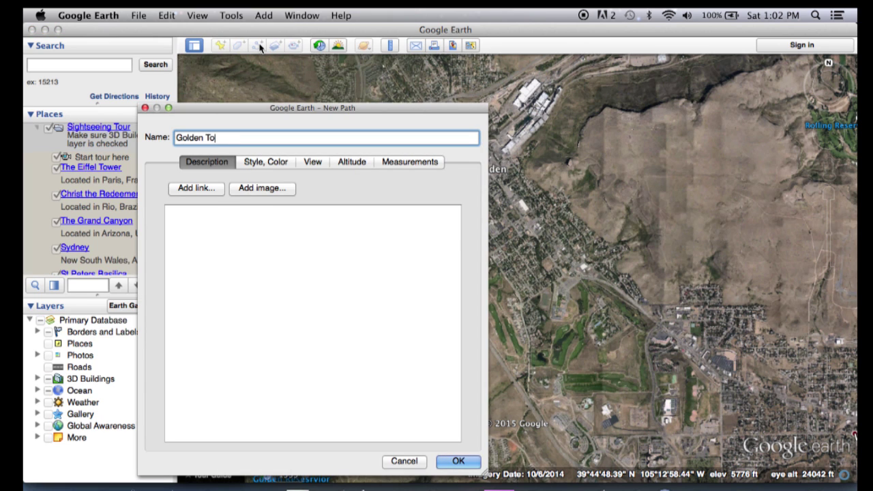
{"action": "type", "text": "po Profile"}
{"action": "left_click_drag", "start_coordinate": [298, 111], "coordinate": [23, 99]}
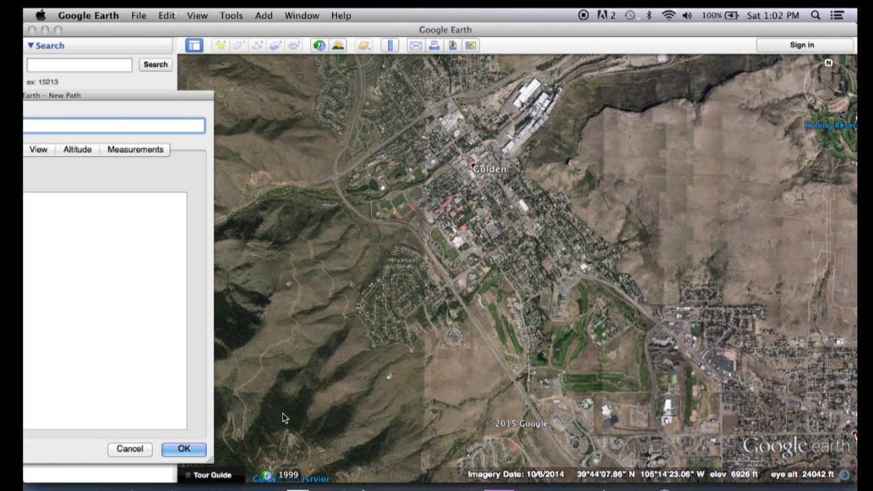
{"action": "left_click", "coordinate": [298, 458]}
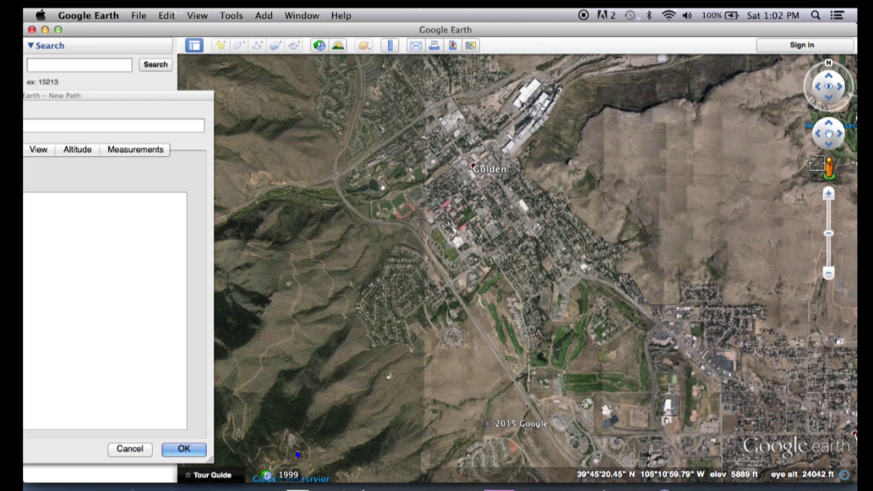
{"action": "left_click", "coordinate": [818, 167]}
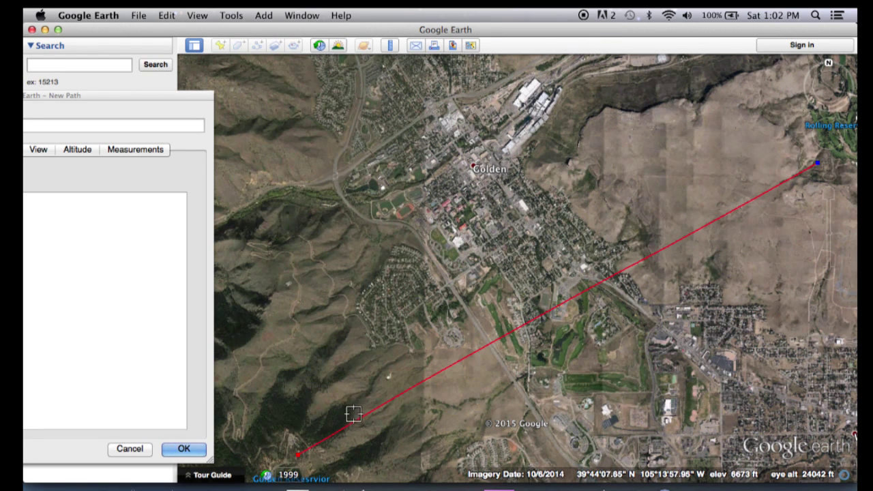
- Set the path's altitude mode to Relative to sea floor, then save the path
{"action": "left_click_drag", "start_coordinate": [109, 96], "coordinate": [331, 75]}
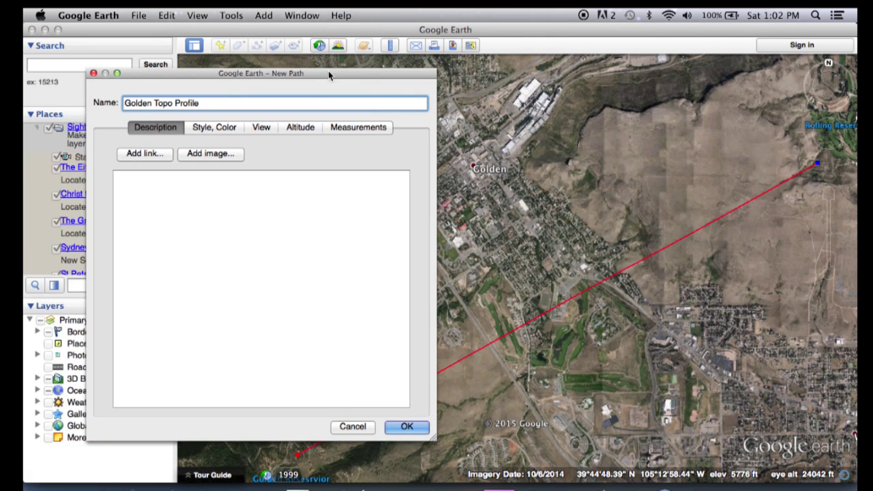
{"action": "left_click", "coordinate": [203, 128]}
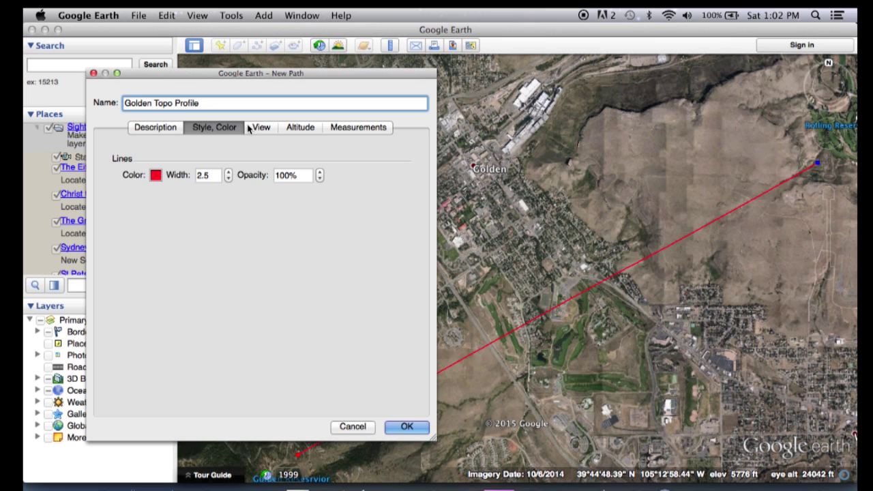
{"action": "left_click", "coordinate": [303, 128]}
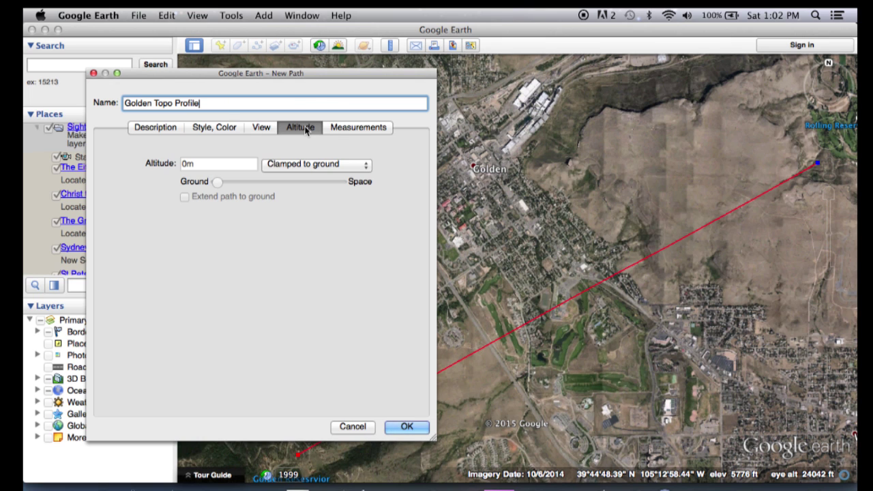
{"action": "left_click", "coordinate": [363, 168]}
{"action": "left_click", "coordinate": [321, 203]}
{"action": "left_click", "coordinate": [321, 165]}
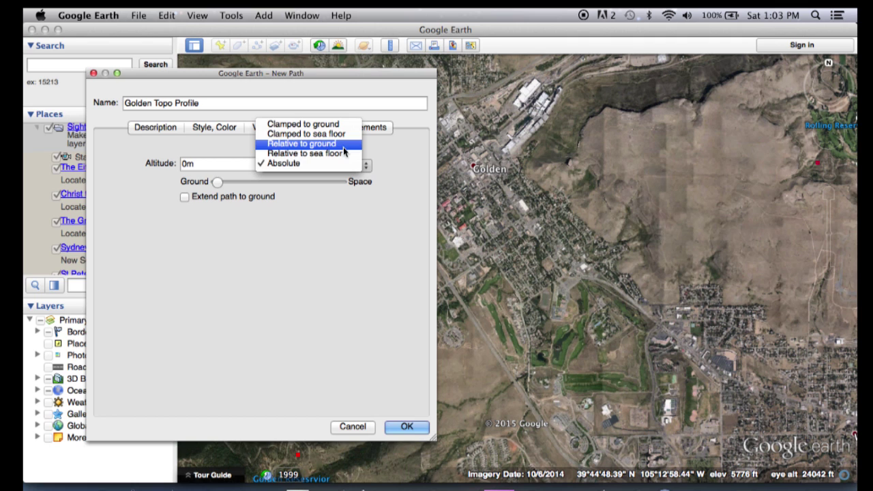
{"action": "left_click", "coordinate": [339, 153]}
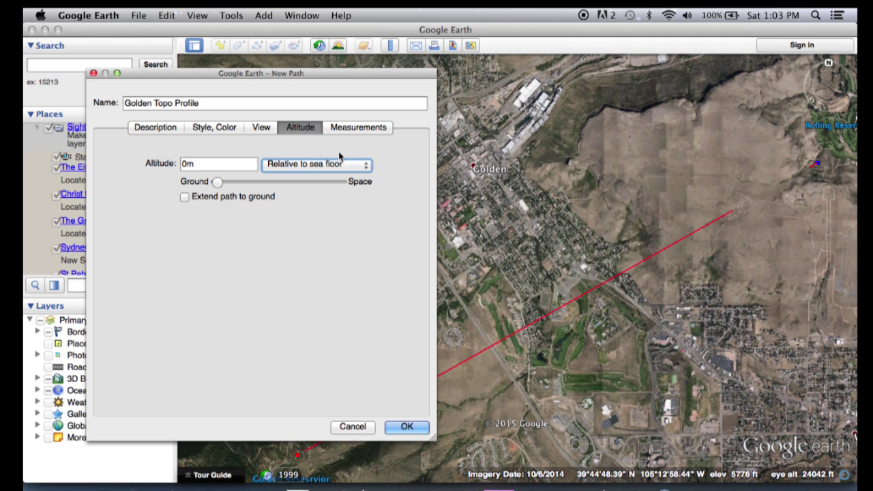
{"action": "left_click", "coordinate": [354, 130]}
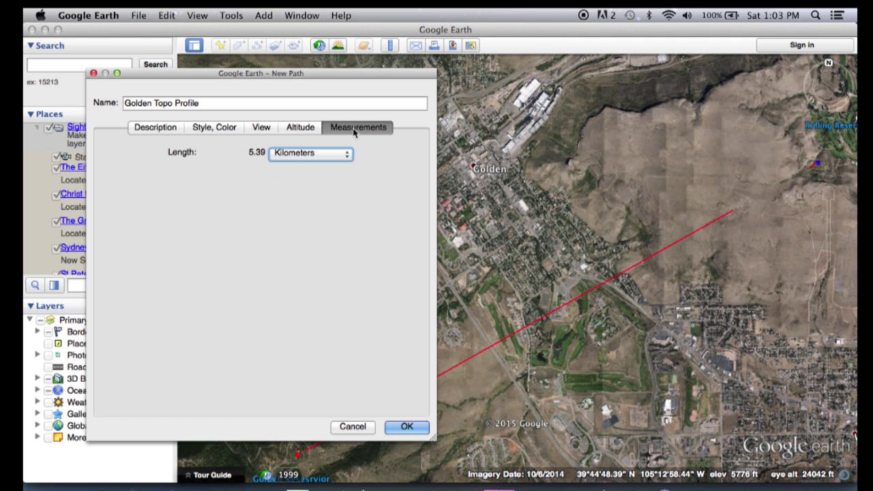
{"action": "left_click", "coordinate": [405, 427]}
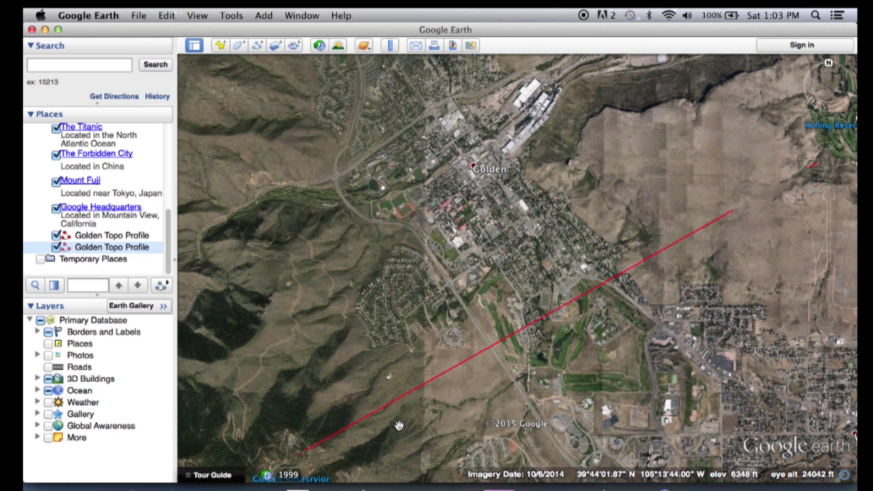
- Show the elevation profile of the newly added Golden Topo Profile path
{"action": "left_click", "coordinate": [167, 16]}
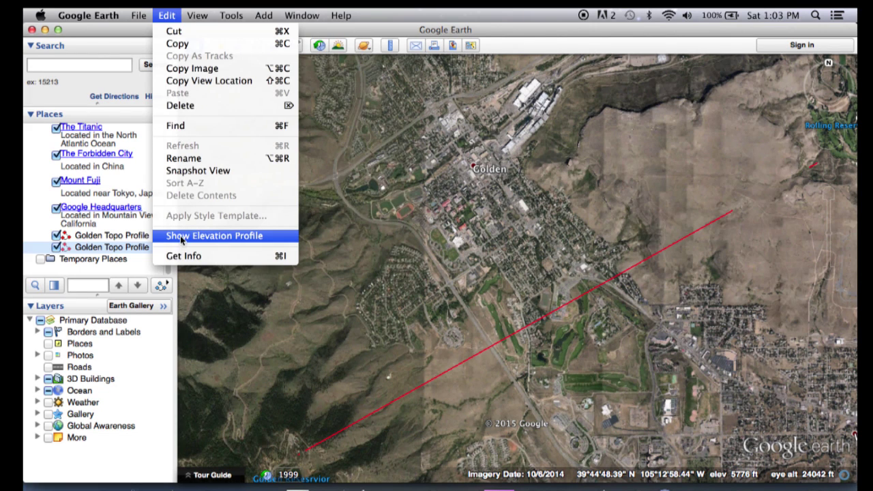
{"action": "right_click", "coordinate": [86, 251]}
{"action": "right_click", "coordinate": [86, 251]}
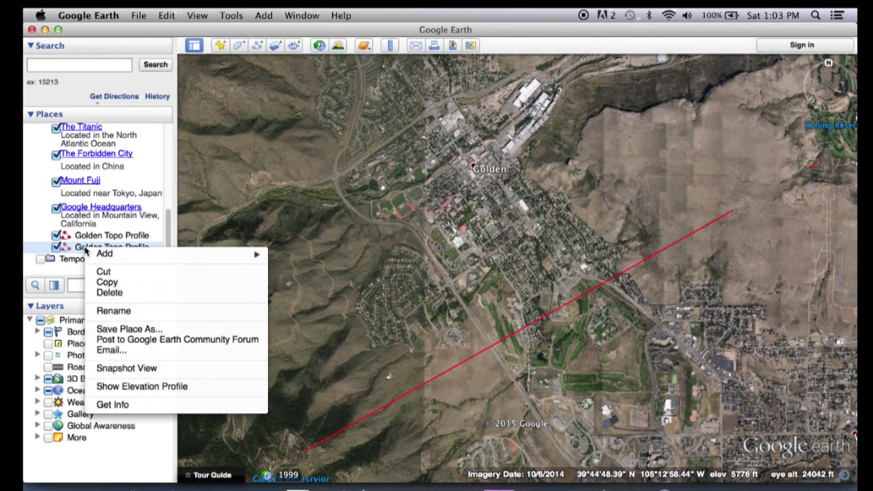
{"action": "left_click", "coordinate": [136, 386]}
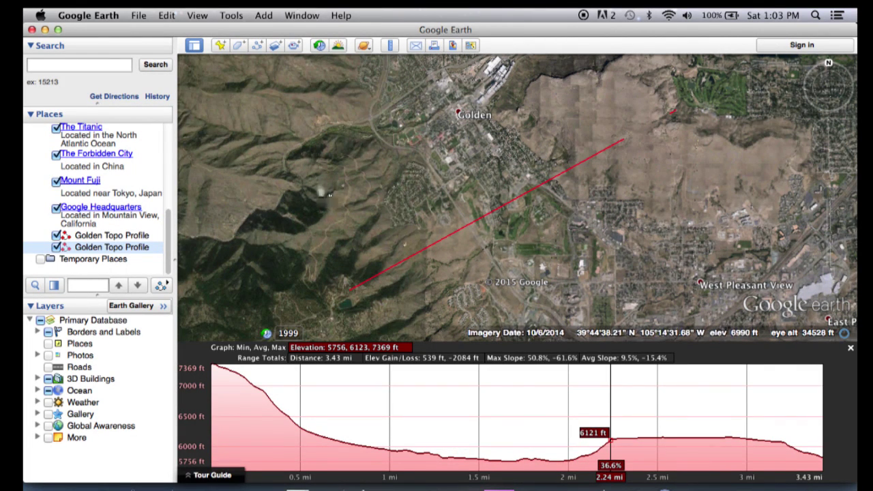
- Copy the current map view with its elevation profile as an image
{"action": "left_click", "coordinate": [139, 17]}
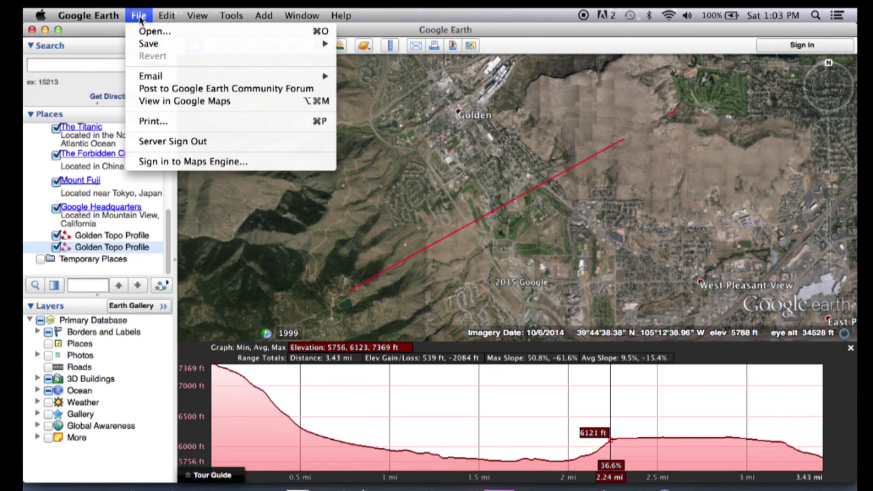
{"action": "mouse_move", "coordinate": [167, 17]}
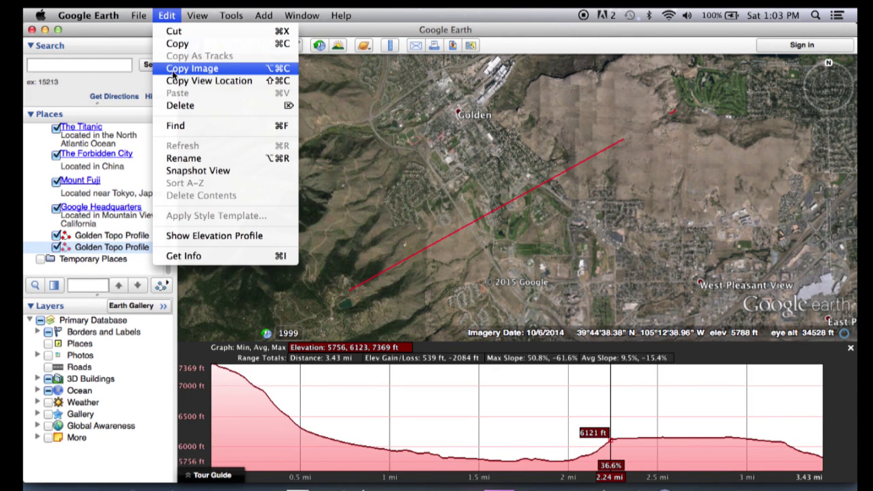
{"action": "left_click", "coordinate": [175, 71]}
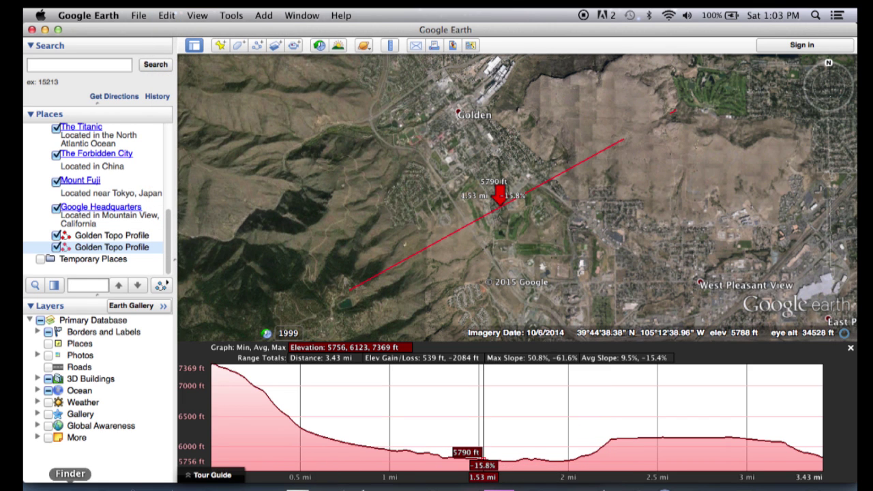
- Switch to Adobe Illustrator and create a landscape Letter document, 792 by 612 pt, named Golden Topo Profile
{"action": "left_click", "coordinate": [103, 485]}
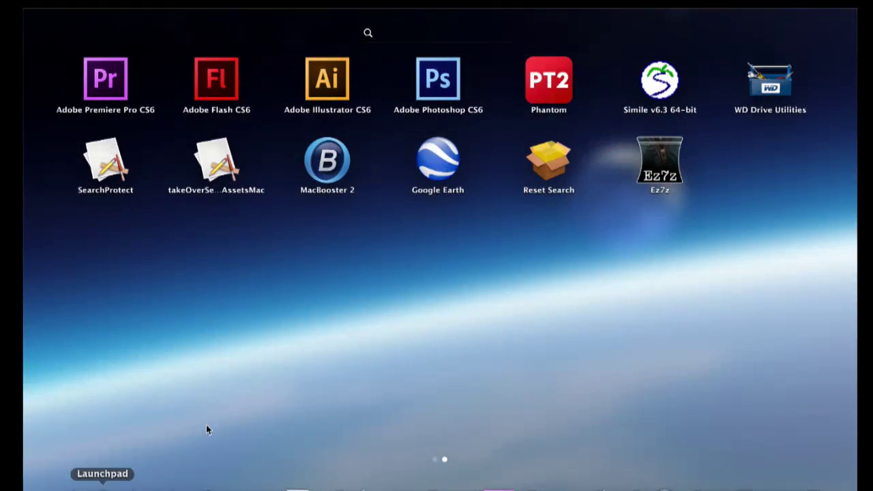
{"action": "left_click", "coordinate": [332, 74]}
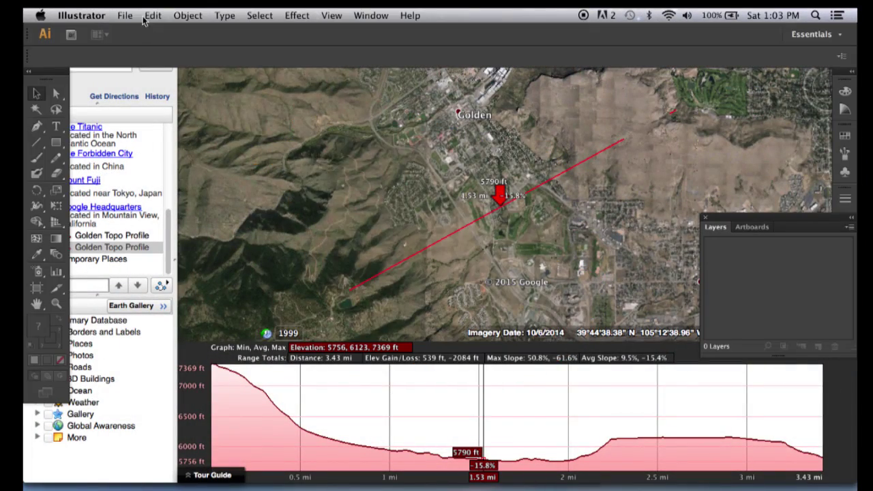
{"action": "left_click", "coordinate": [124, 15]}
{"action": "left_click", "coordinate": [135, 29]}
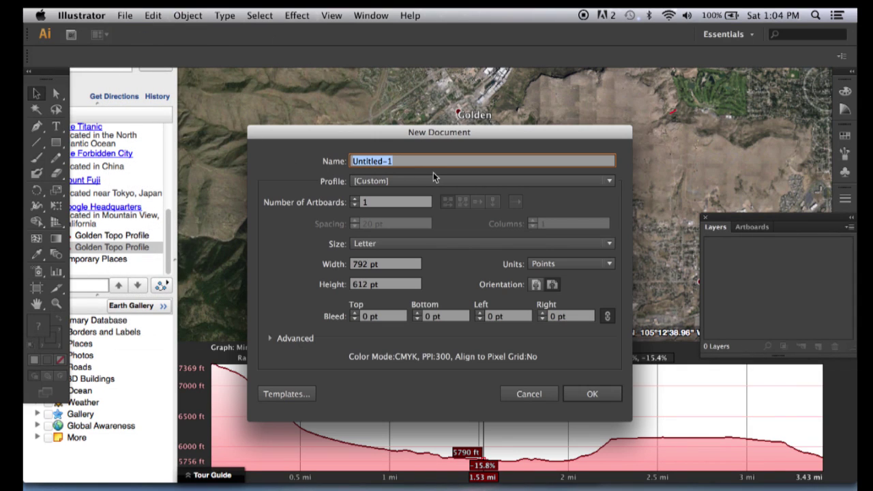
{"action": "type", "text": "Golden Topo Profile"}
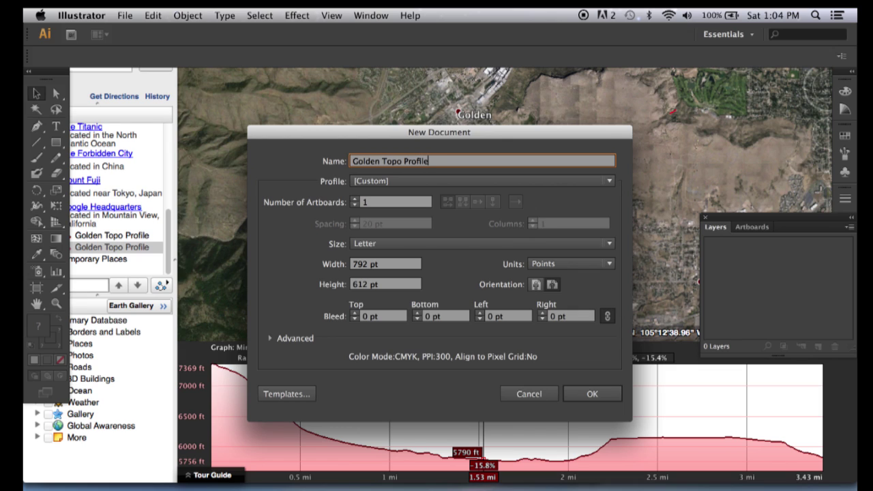
{"action": "left_click", "coordinate": [554, 290]}
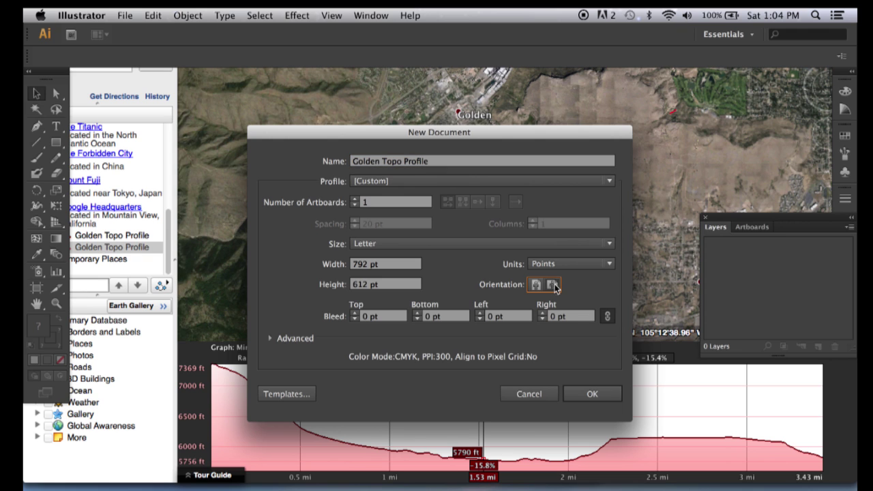
{"action": "left_click", "coordinate": [589, 395]}
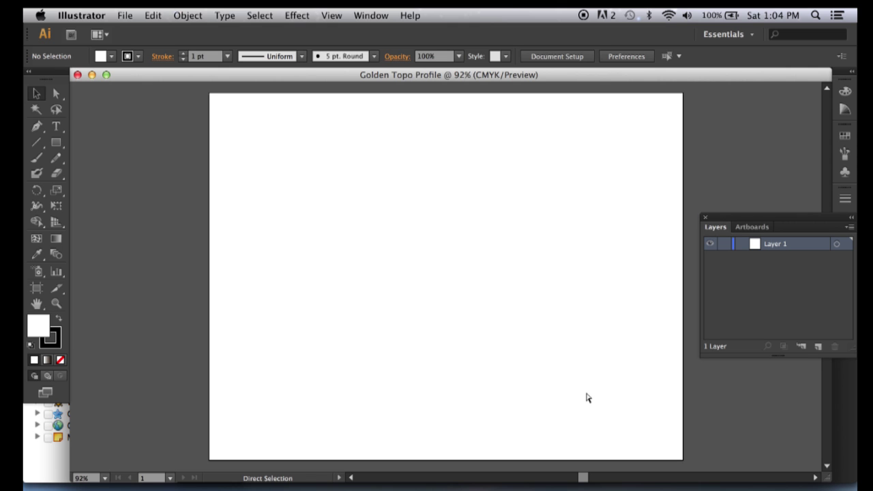
- Paste the copied map image into the document and scale it down proportionally to be narrower than the artboard
{"action": "key", "text": "super+v"}
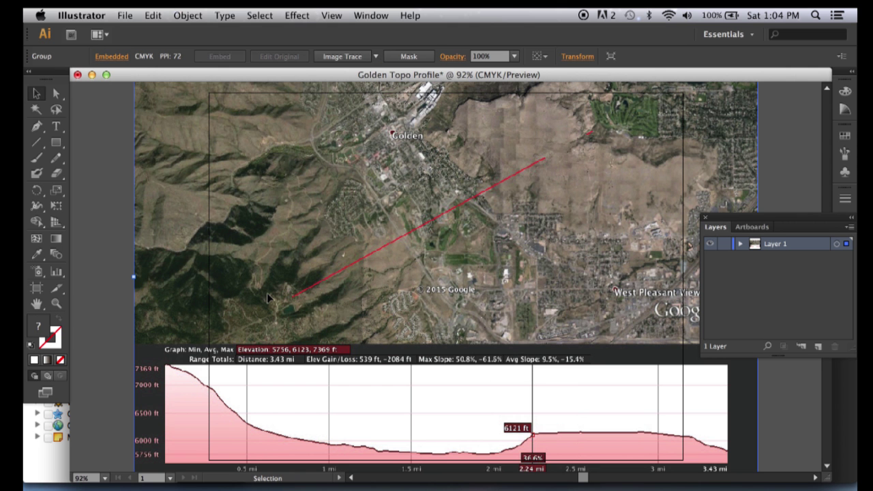
{"action": "scroll", "coordinate": [267, 292], "scroll_direction": "up", "scroll_amount": 2}
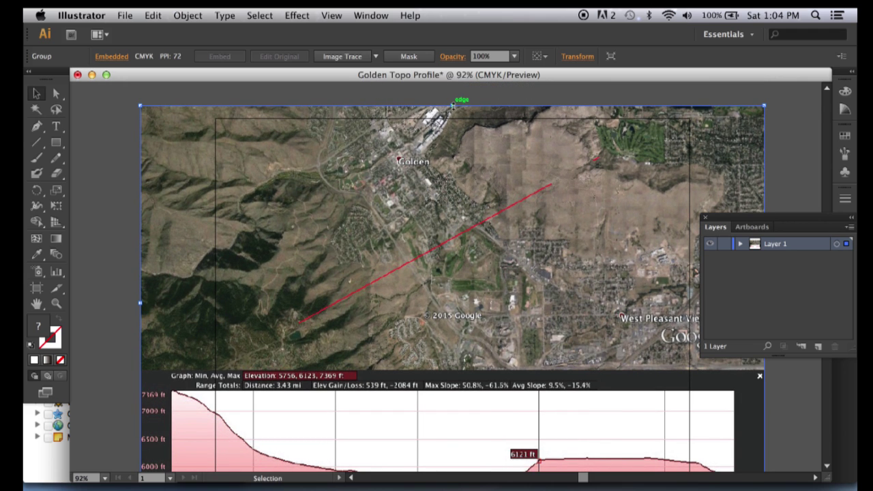
{"action": "left_click_drag", "start_coordinate": [453, 106], "coordinate": [430, 247], "text": "shift"}
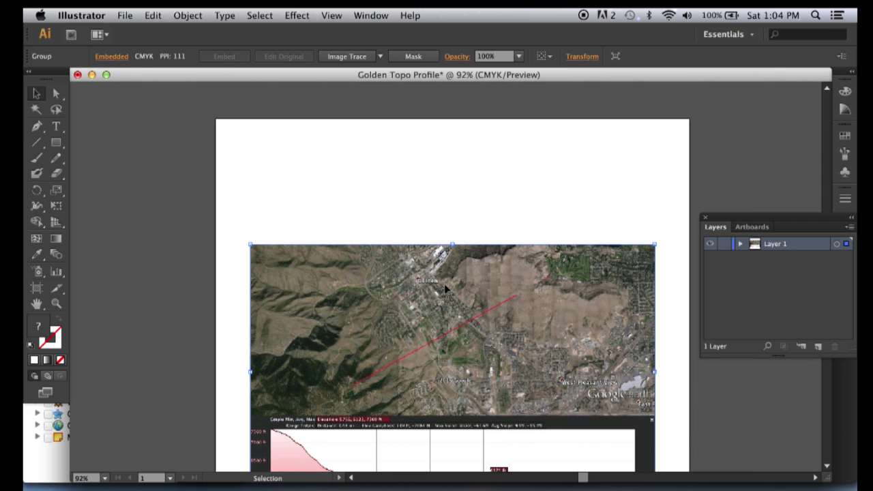
- Scale the map image proportionally to span the artboard's full width and move it up to the artboard's upper part
{"action": "left_click_drag", "start_coordinate": [251, 371], "coordinate": [215, 379]}
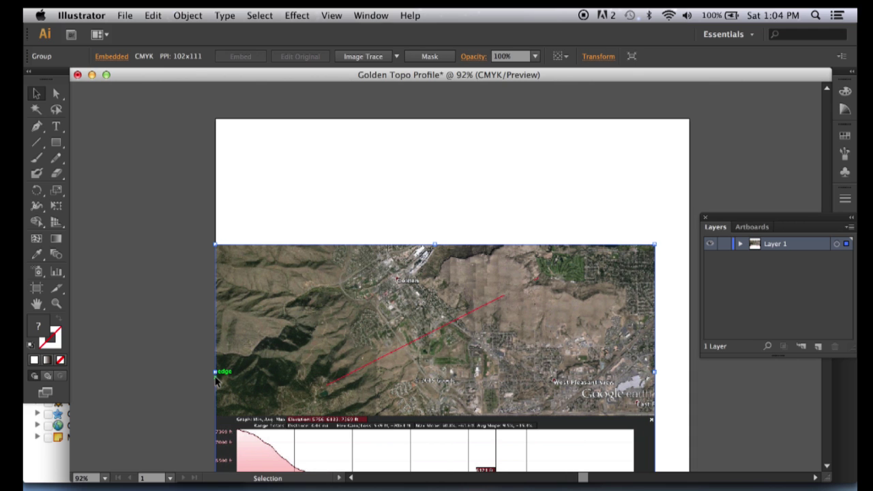
{"action": "key", "text": "super+z"}
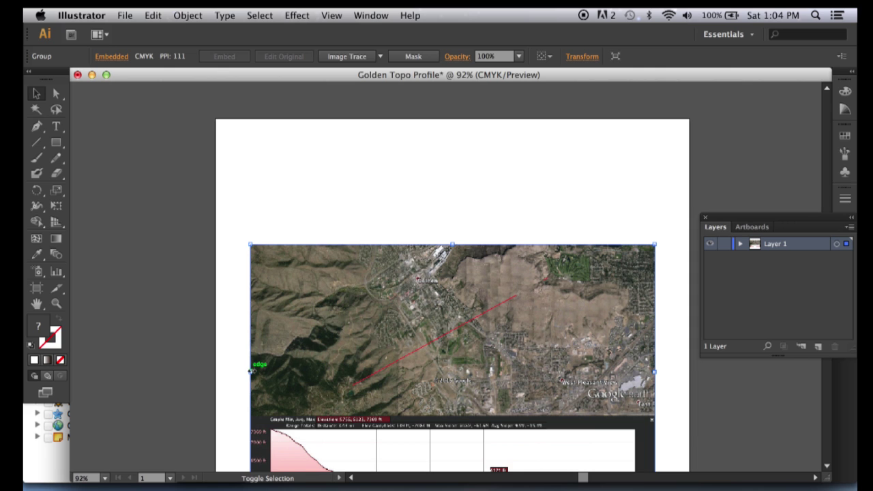
{"action": "left_click_drag", "start_coordinate": [251, 371], "coordinate": [216, 372], "text": "shift"}
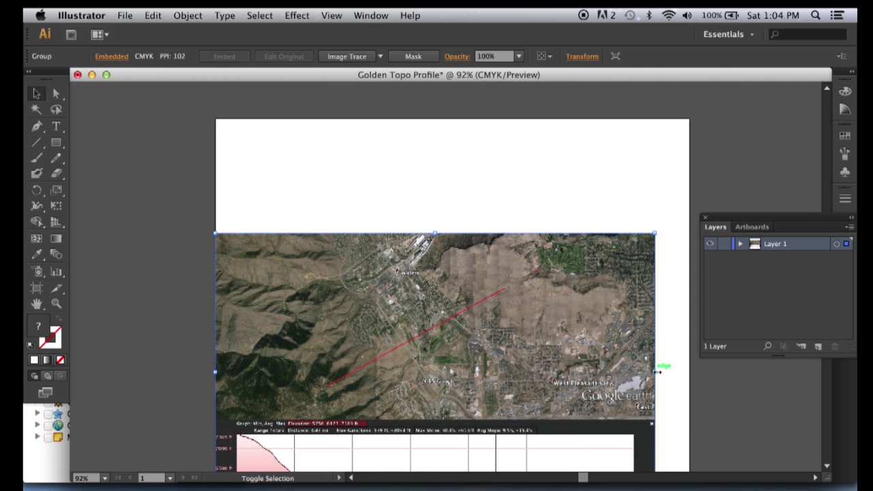
{"action": "left_click_drag", "start_coordinate": [657, 371], "coordinate": [689, 374], "text": "shift"}
{"action": "left_click_drag", "start_coordinate": [534, 371], "coordinate": [537, 249]}
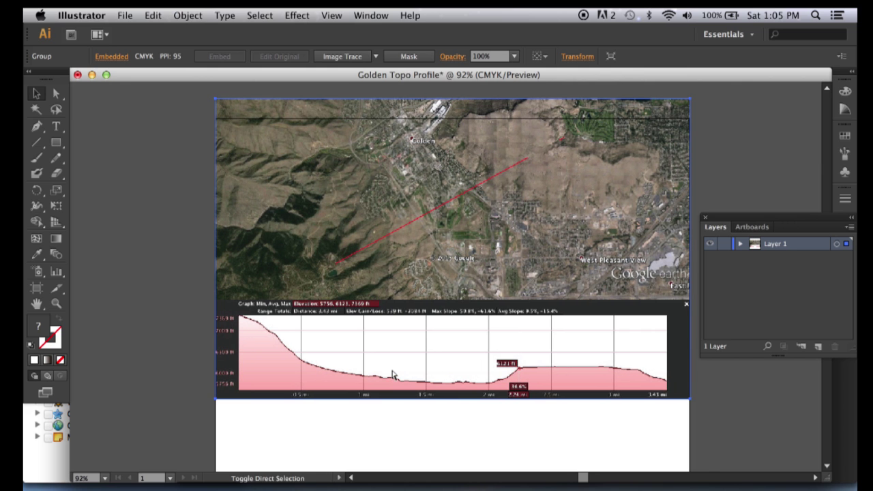
- Create a new layer named Profile above the map image's layer
{"action": "key", "text": "super+equal"}
{"action": "key", "text": "super+equal"}
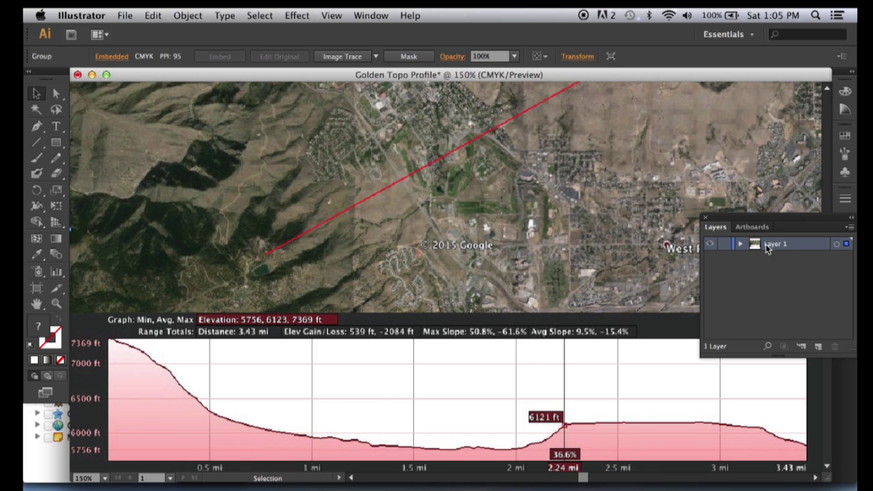
{"action": "left_click", "coordinate": [850, 227]}
{"action": "left_click", "coordinate": [769, 164]}
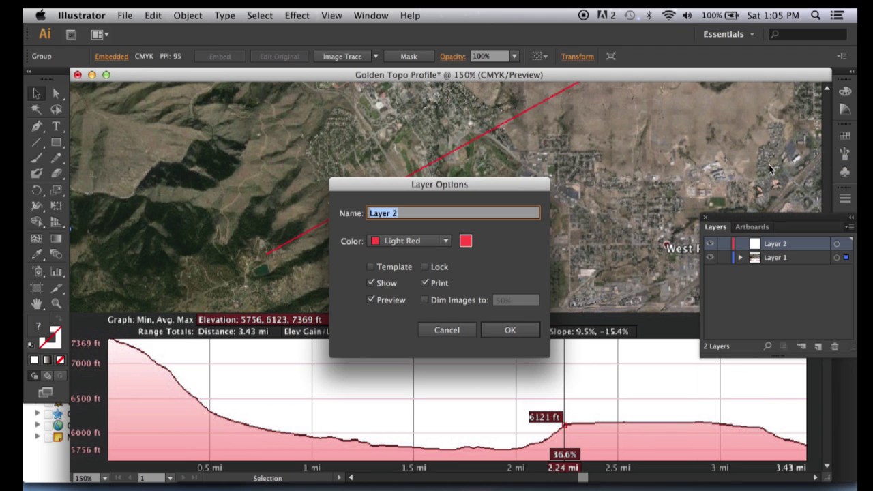
{"action": "type", "text": "Prof"}
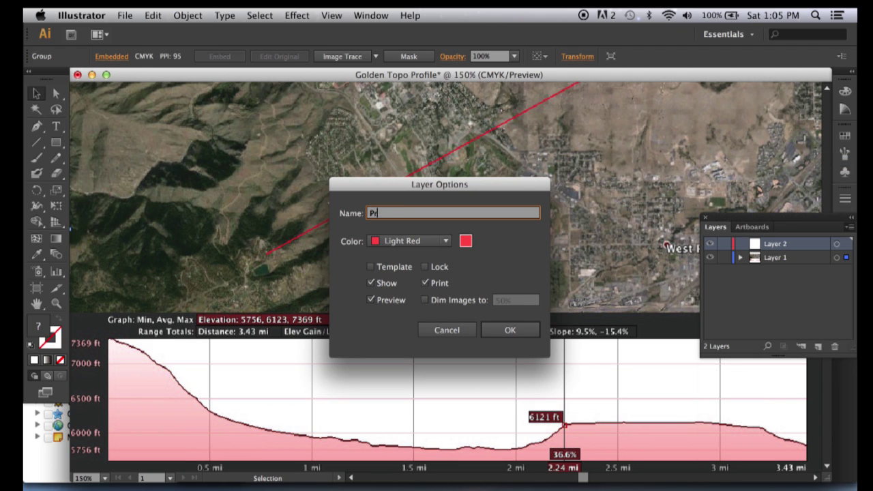
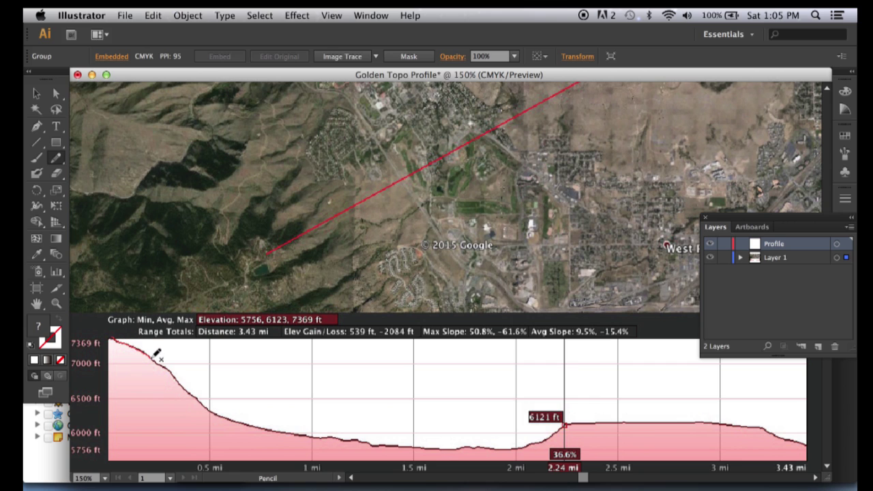
- Trace the full elevation curve of the graph with the Pencil tool and give the path a red 4 pt stroke
{"action": "left_click_drag", "start_coordinate": [161, 363], "coordinate": [166, 367]}
{"action": "mouse_move", "coordinate": [176, 372]}
{"action": "left_mouse_down"}
{"action": "mouse_move", "coordinate": [229, 417]}
{"action": "mouse_move", "coordinate": [371, 443]}
{"action": "mouse_move", "coordinate": [516, 447]}
{"action": "mouse_move", "coordinate": [566, 423]}
{"action": "mouse_move", "coordinate": [623, 420]}
{"action": "mouse_move", "coordinate": [742, 424]}
{"action": "mouse_move", "coordinate": [813, 441]}
{"action": "left_mouse_up"}
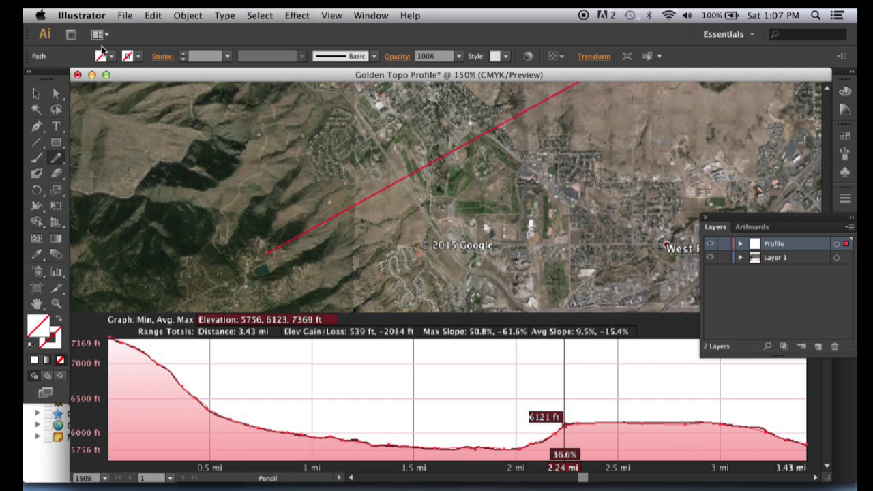
{"action": "left_click", "coordinate": [139, 58]}
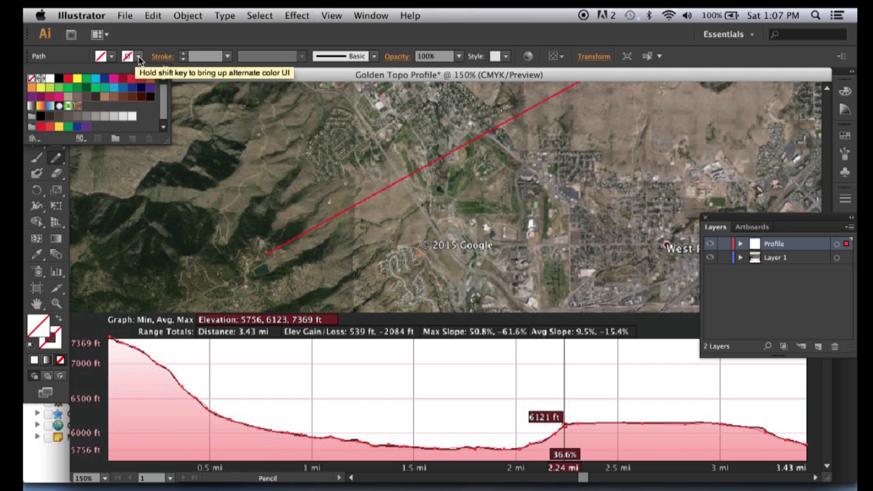
{"action": "left_click", "coordinate": [69, 81]}
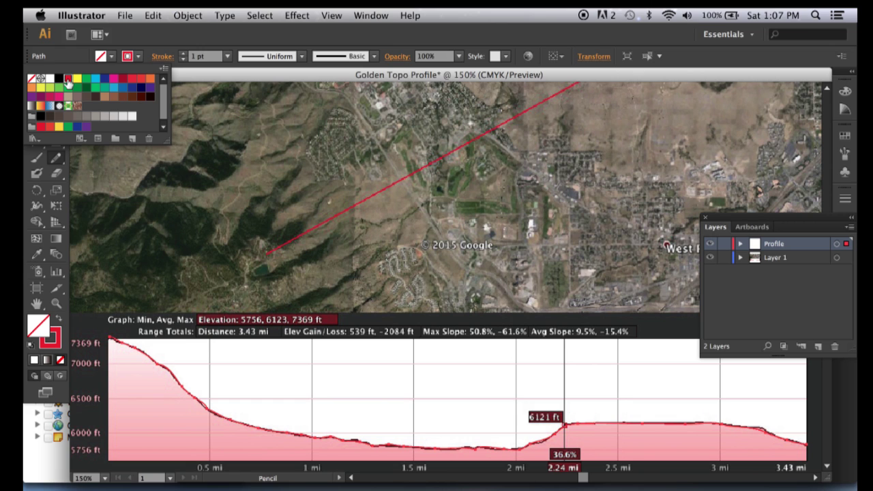
{"action": "left_click", "coordinate": [182, 54]}
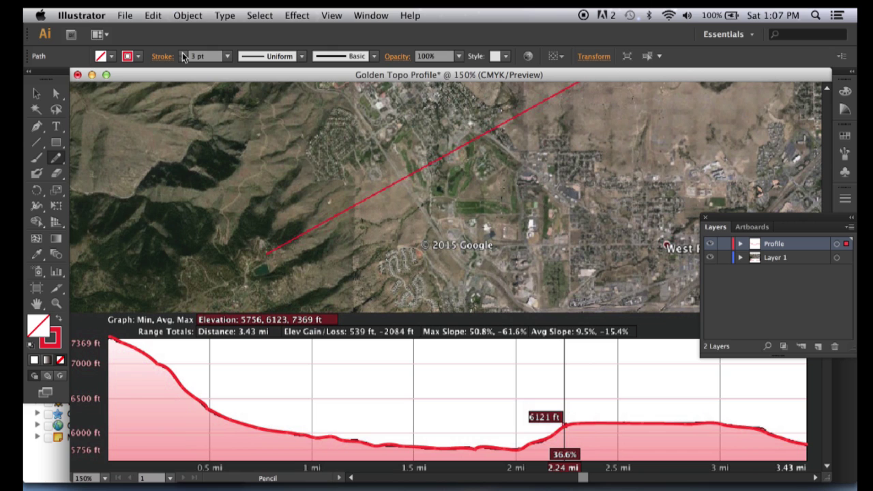
{"action": "left_click", "coordinate": [183, 55]}
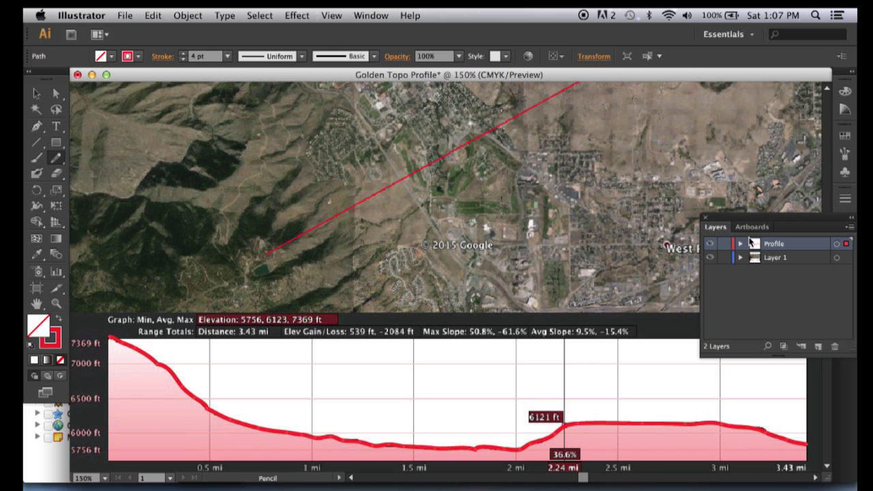
- Check the traced profile line against the graph by toggling the visibility of Layer 1 and the Profile layer
{"action": "left_click", "coordinate": [710, 259]}
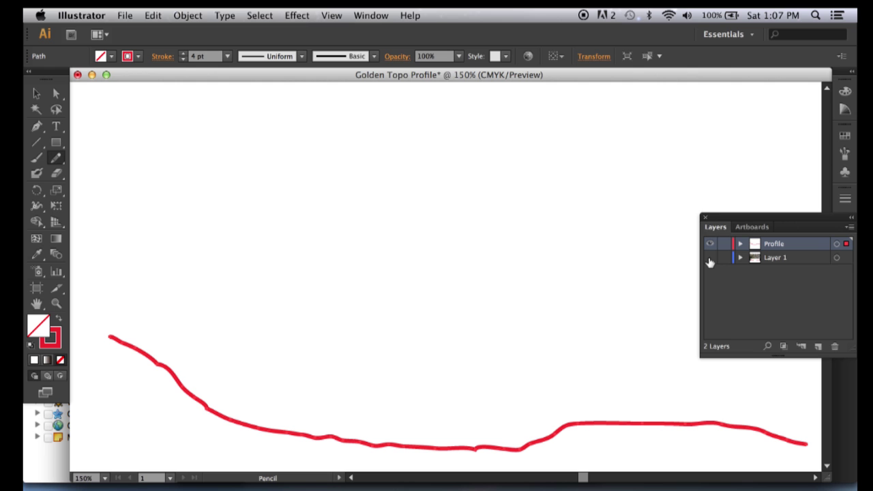
{"action": "left_click", "coordinate": [710, 257]}
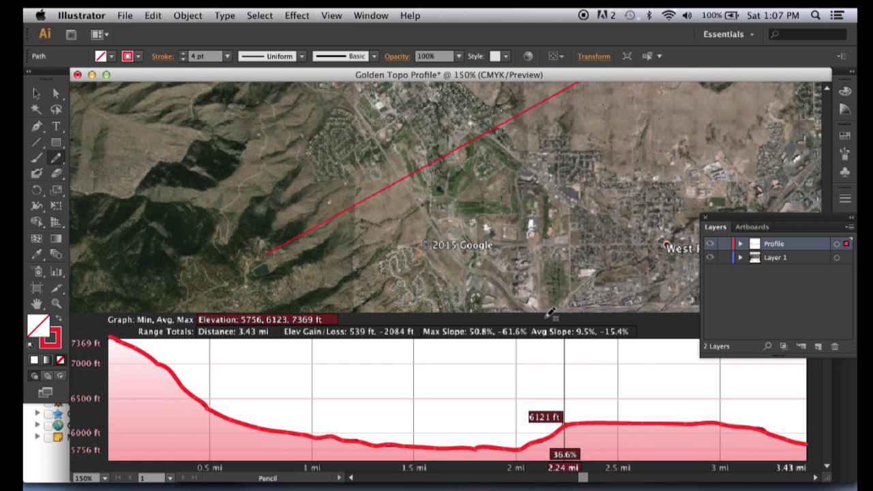
{"action": "scroll", "coordinate": [550, 312], "scroll_direction": "down", "scroll_amount": 2}
{"action": "scroll", "coordinate": [550, 312], "scroll_direction": "down", "scroll_amount": 2}
{"action": "scroll", "coordinate": [550, 312], "scroll_direction": "right", "scroll_amount": 2}
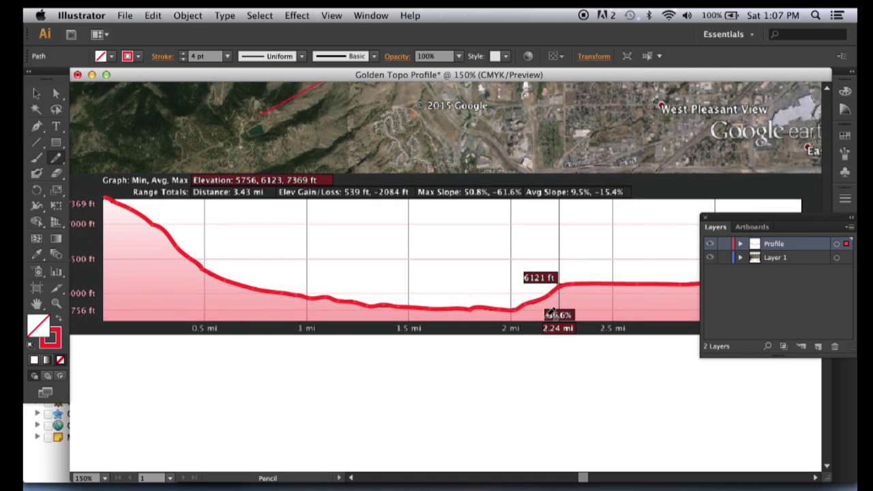
{"action": "left_click", "coordinate": [711, 245]}
{"action": "left_click", "coordinate": [711, 245]}
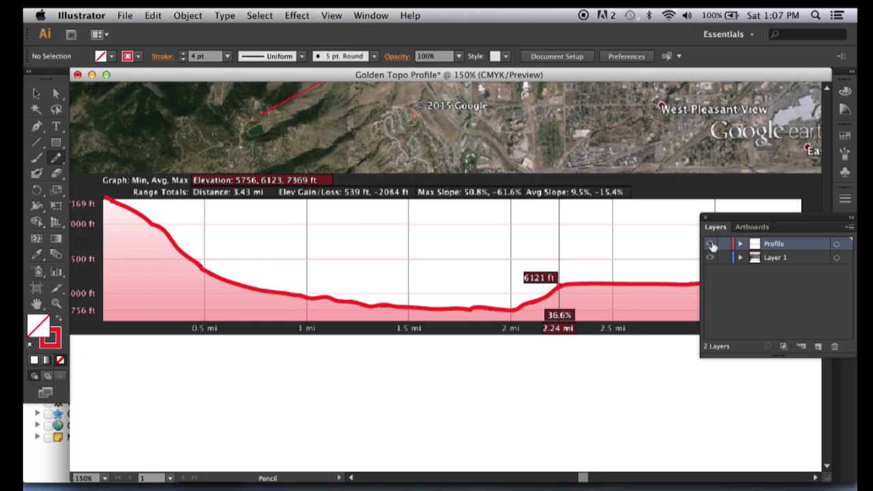
{"action": "left_click", "coordinate": [709, 258]}
{"action": "left_click", "coordinate": [710, 259]}
- Hide Layer 1 and create a new layer named Axes above the Profile layer
{"action": "left_click_drag", "start_coordinate": [742, 219], "coordinate": [751, 358]}
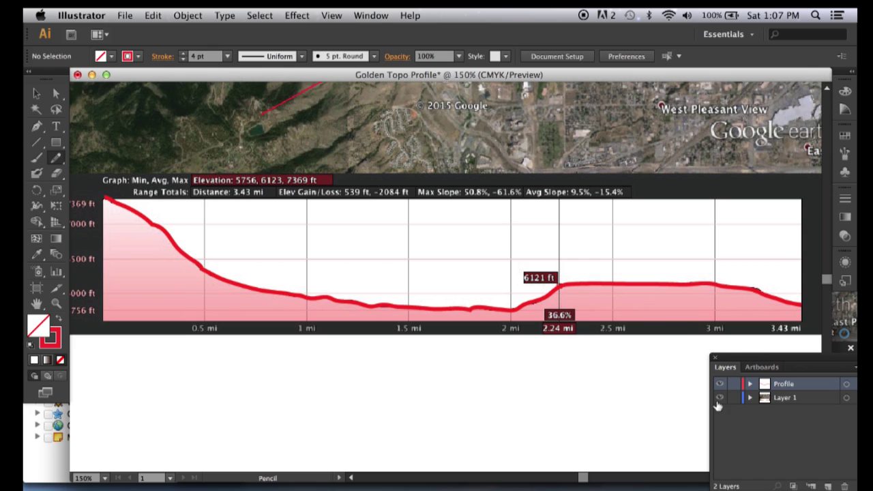
{"action": "left_click", "coordinate": [719, 398]}
{"action": "left_click", "coordinate": [188, 15]}
{"action": "left_click", "coordinate": [782, 355]}
{"action": "left_click_drag", "start_coordinate": [775, 361], "coordinate": [747, 361]}
{"action": "left_click", "coordinate": [830, 368]}
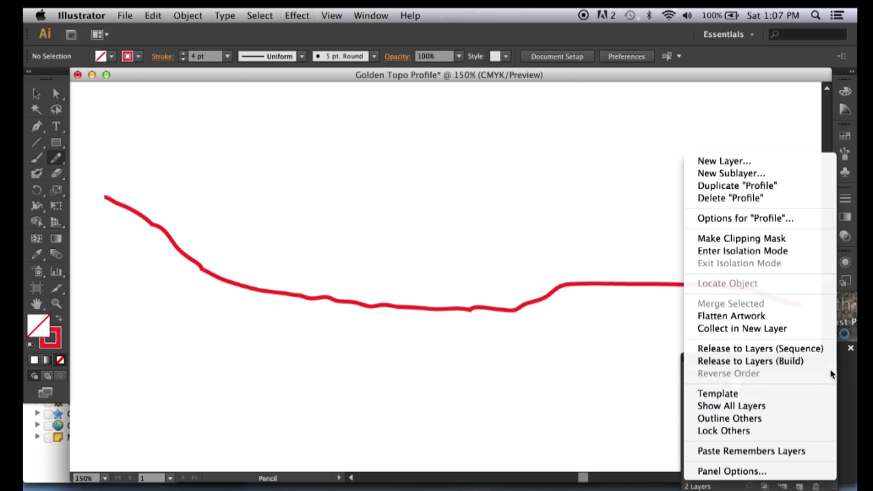
{"action": "left_click", "coordinate": [724, 161]}
{"action": "type", "text": "Axes"}
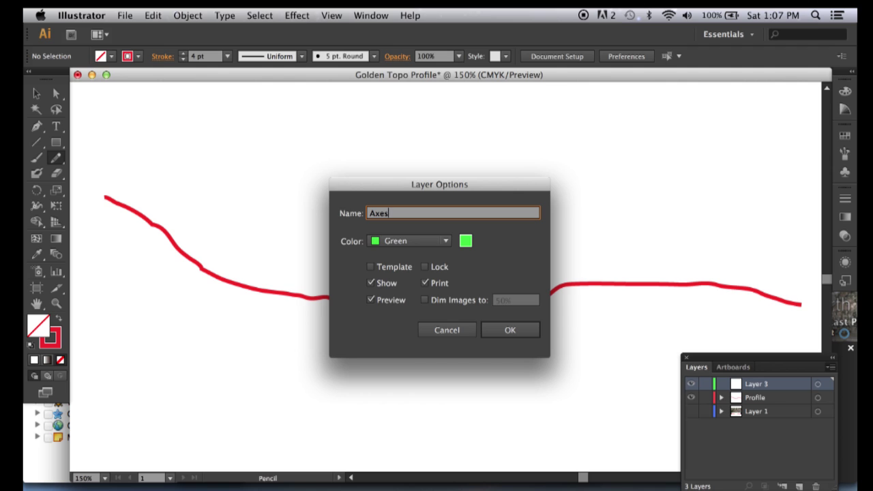
{"action": "left_click", "coordinate": [507, 330]}
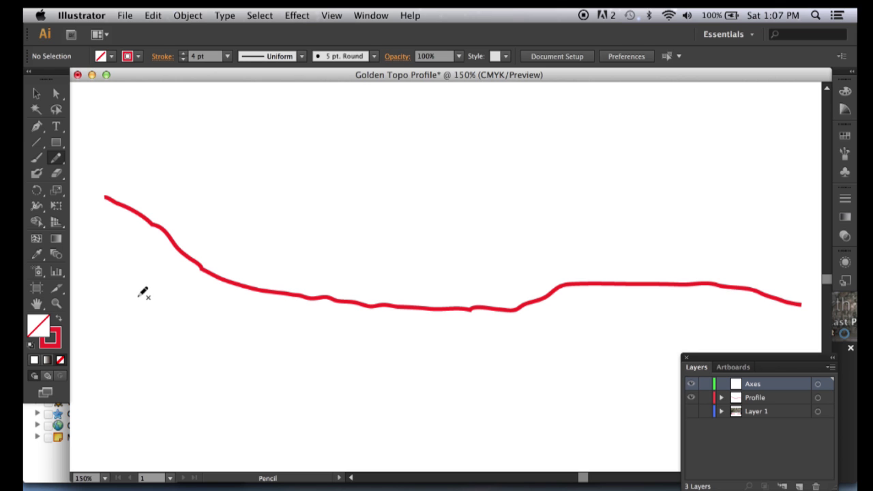
- Show Layer 1 again and draw a vertical axis along the graph's start and a horizontal axis from its lower end below the graph
{"action": "left_click", "coordinate": [691, 412]}
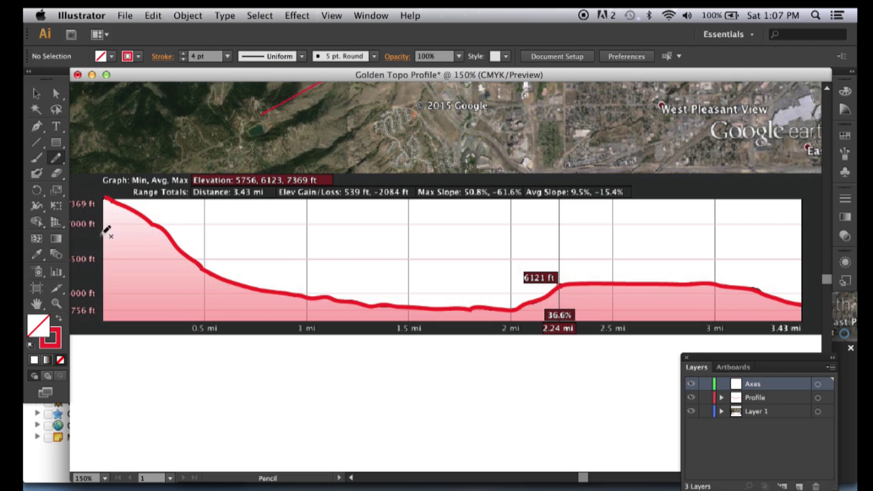
{"action": "left_click", "coordinate": [37, 143]}
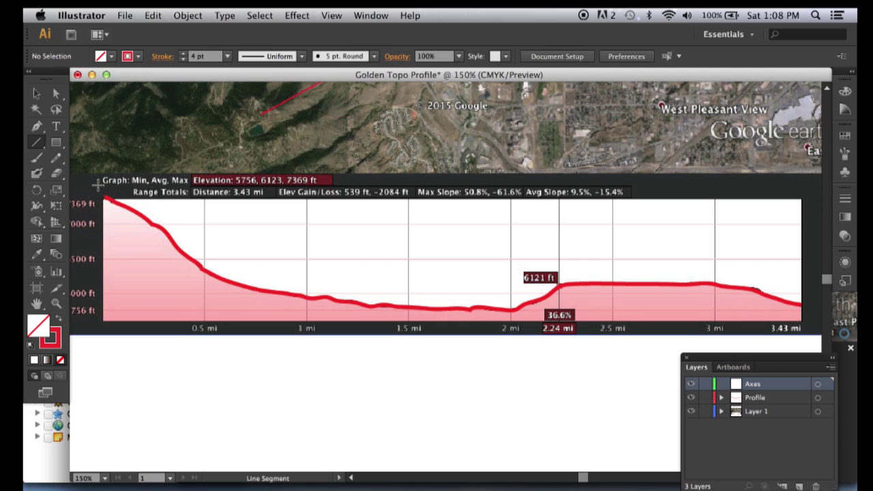
{"action": "left_click_drag", "start_coordinate": [99, 183], "coordinate": [98, 416]}
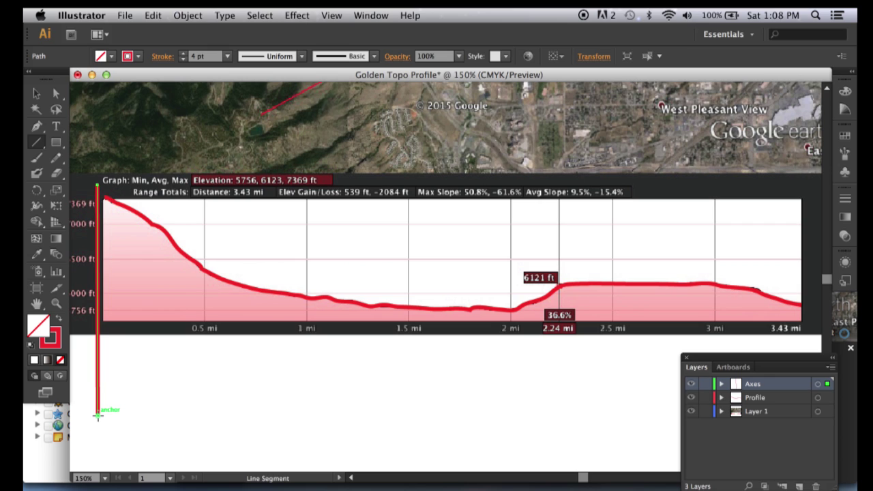
{"action": "left_click_drag", "start_coordinate": [98, 415], "coordinate": [800, 415]}
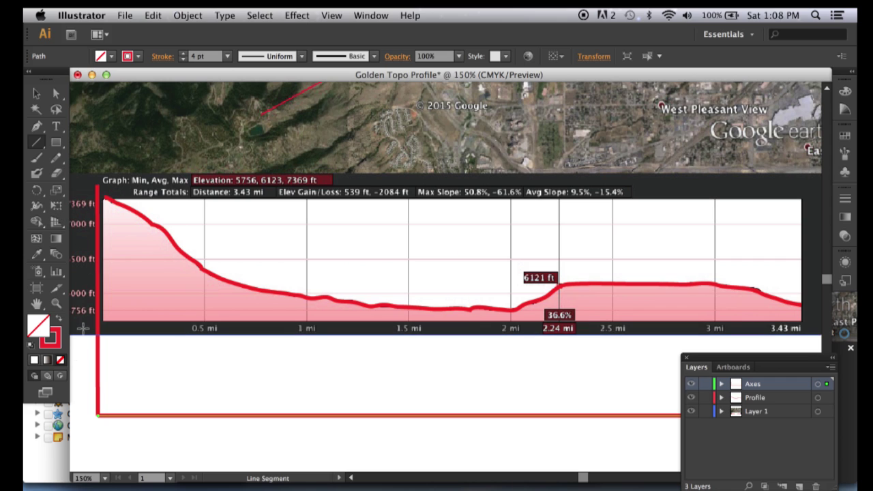
- Draw a short horizontal tick mark and move it up onto the vertical axis at the 7000 ft gridline
{"action": "left_click_drag", "start_coordinate": [87, 445], "coordinate": [111, 445]}
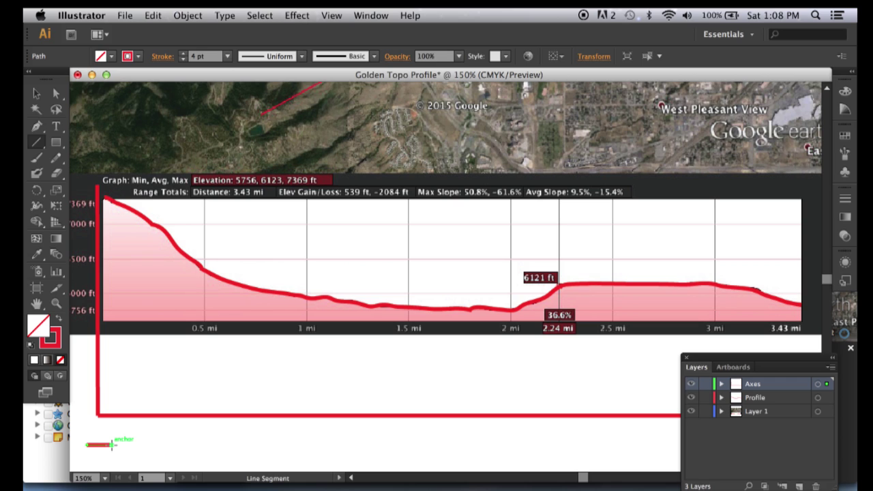
{"action": "key", "text": "Up"}
{"action": "key", "text": "Up"}
{"action": "key", "text": "Up"}
{"action": "key", "text": "Up"}
{"action": "key", "text": "Up"}
{"action": "key", "text": "Up"}
{"action": "key", "text": "Up"}
{"action": "key", "text": "Up"}
{"action": "key", "text": "Up"}
{"action": "key", "text": "Up"}
{"action": "key", "text": "Up"}
{"action": "key", "text": "Up"}
{"action": "key", "text": "Up"}
{"action": "key", "text": "Up"}
{"action": "key", "text": "Up"}
{"action": "key", "text": "Up"}
{"action": "key", "text": "Up"}
{"action": "key", "text": "shift+Up"}
{"action": "key", "text": "shift+Up"}
{"action": "key", "text": "shift+Up"}
{"action": "key", "text": "shift+Up"}
{"action": "key", "text": "shift+Up"}
{"action": "key", "text": "shift+Up"}
{"action": "key", "text": "shift+Up"}
{"action": "key", "text": "shift+Up"}
{"action": "key", "text": "shift+Up"}
{"action": "key", "text": "shift+Up"}
{"action": "key", "text": "shift+Up"}
{"action": "key", "text": "shift+Up"}
{"action": "key", "text": "shift+Up"}
{"action": "key", "text": "shift+Up"}
{"action": "key", "text": "shift+Up"}
{"action": "key", "text": "shift+Up"}
{"action": "key", "text": "shift+Up"}
{"action": "key", "text": "shift+Up"}
{"action": "key", "text": "shift+Up"}
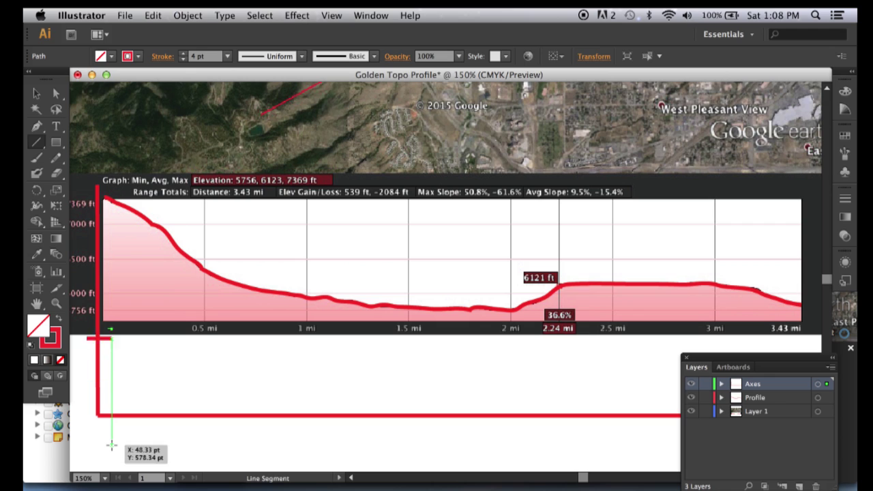
{"action": "key", "text": "shift+Up"}
{"action": "key", "text": "shift+Up"}
{"action": "key", "text": "shift+Up"}
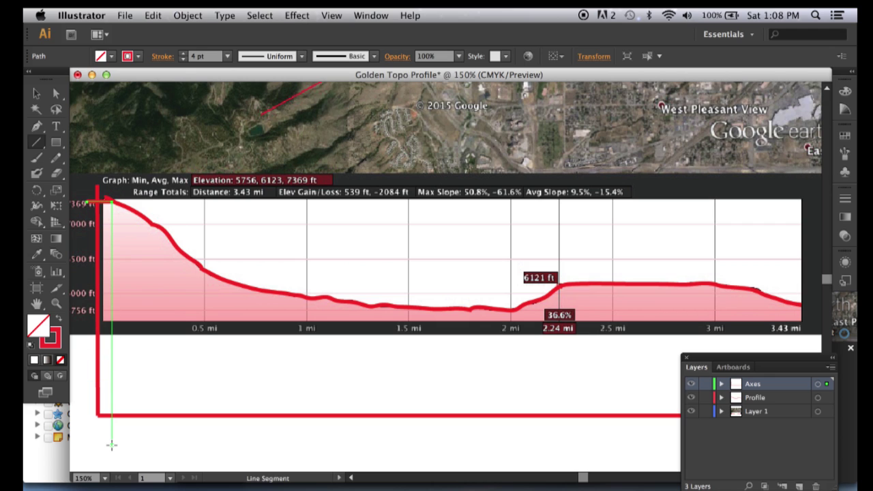
{"action": "key", "text": "shift+Down"}
{"action": "key", "text": "shift+Down"}
{"action": "key", "text": "shift+Down"}
{"action": "key", "text": "Up"}
{"action": "key", "text": "Up"}
{"action": "key", "text": "Up"}
{"action": "key", "text": "Up"}
{"action": "key", "text": "Up"}
{"action": "key", "text": "v"}
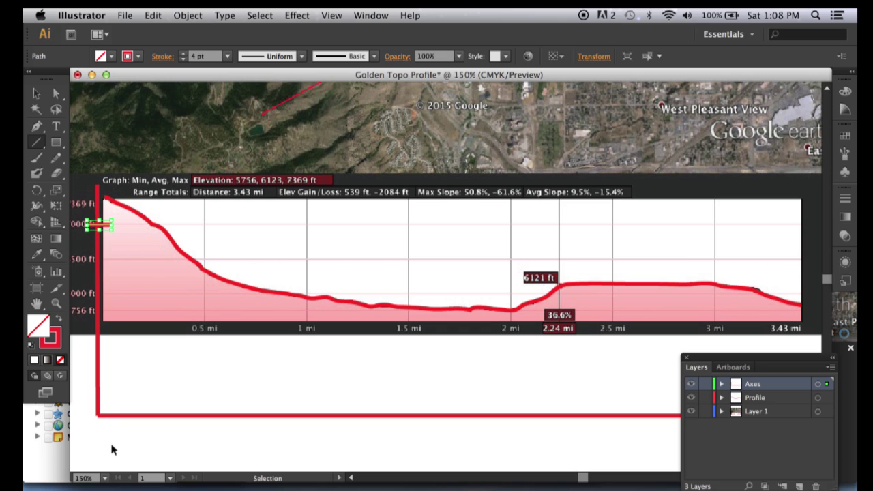
- Place a second horizontal tick mark matching the first on the vertical axis at the 6500 ft gridline
{"action": "key", "text": "backslash"}
{"action": "key", "text": "shift+Left"}
{"action": "key", "text": "shift+Left"}
{"action": "key", "text": "shift+Left"}
{"action": "key", "text": "shift+Left"}
{"action": "key", "text": "shift+Left"}
{"action": "key", "text": "shift+Left"}
{"action": "key", "text": "shift+Left"}
{"action": "key", "text": "shift+Left"}
{"action": "key", "text": "shift+Left"}
{"action": "key", "text": "shift+Left"}
{"action": "key", "text": "shift+Left"}
{"action": "key", "text": "shift+Left"}
{"action": "key", "text": "shift+Left"}
{"action": "key", "text": "shift+Left"}
{"action": "key", "text": "shift+Left"}
{"action": "key", "text": "shift+Left"}
{"action": "key", "text": "shift+Left"}
{"action": "key", "text": "shift+Left"}
{"action": "key", "text": "shift+Left"}
{"action": "key", "text": "shift+Left"}
{"action": "key", "text": "shift+Left"}
{"action": "key", "text": "shift+Left"}
{"action": "key", "text": "shift+Left"}
{"action": "key", "text": "shift+Left"}
{"action": "key", "text": "shift+Left"}
{"action": "key", "text": "shift+Left"}
{"action": "key", "text": "shift+Left"}
{"action": "key", "text": "shift+Left"}
{"action": "key", "text": "shift+Left"}
{"action": "key", "text": "shift+Left"}
{"action": "key", "text": "shift+Left"}
{"action": "key", "text": "shift+Left"}
{"action": "key", "text": "shift+Left"}
{"action": "key", "text": "shift+Left"}
{"action": "key", "text": "Up"}
{"action": "key", "text": "Up"}
{"action": "key", "text": "Up"}
{"action": "key", "text": "Up"}
{"action": "key", "text": "Up"}
{"action": "key", "text": "Up"}
{"action": "key", "text": "Up"}
{"action": "key", "text": "Up"}
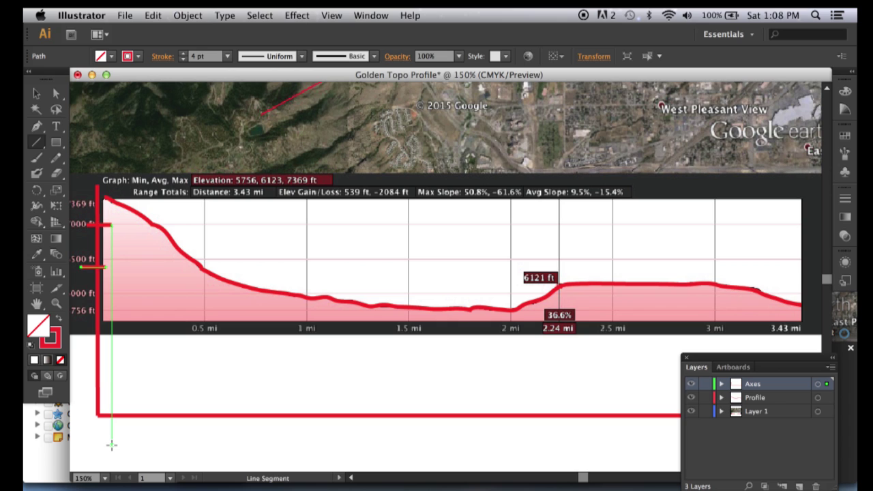
{"action": "key", "text": "Up"}
{"action": "key", "text": "Up"}
{"action": "key", "text": "Up"}
{"action": "key", "text": "Up"}
{"action": "key", "text": "Up"}
{"action": "key", "text": "Up"}
{"action": "key", "text": "Up"}
- Paste a copy of the tick mark and move it onto the vertical axis at the 6000 ft gridline
{"action": "key", "text": "super+v"}
{"action": "key", "text": "shift+Left"}
{"action": "key", "text": "shift+Left"}
{"action": "key", "text": "shift+Left"}
{"action": "key", "text": "shift+Left"}
{"action": "key", "text": "shift+Left"}
{"action": "key", "text": "shift+Left"}
{"action": "key", "text": "shift+Left"}
{"action": "key", "text": "shift+Left"}
{"action": "key", "text": "shift+Left"}
{"action": "key", "text": "shift+Left"}
{"action": "key", "text": "shift+Left"}
{"action": "key", "text": "shift+Left"}
{"action": "key", "text": "shift+Left"}
{"action": "key", "text": "shift+Left"}
{"action": "key", "text": "shift+Left"}
{"action": "key", "text": "shift+Left"}
{"action": "key", "text": "shift+Left"}
{"action": "key", "text": "shift+Left"}
{"action": "key", "text": "shift+Left"}
{"action": "key", "text": "shift+Left"}
{"action": "key", "text": "Down"}
{"action": "key", "text": "Down"}
{"action": "key", "text": "Down"}
{"action": "key", "text": "Down"}
{"action": "key", "text": "Down"}
{"action": "key", "text": "Down"}
{"action": "key", "text": "Down"}
{"action": "key", "text": "Down"}
{"action": "key", "text": "Down"}
{"action": "key", "text": "Down"}
{"action": "key", "text": "Down"}
{"action": "key", "text": "Down"}
{"action": "key", "text": "Down"}
{"action": "key", "text": "Down"}
{"action": "key", "text": "Down"}
- Paste another tick mark, move it onto the vertical axis about one interval below the 6000 ft tick, and deselect it
{"action": "key", "text": "shift+v"}
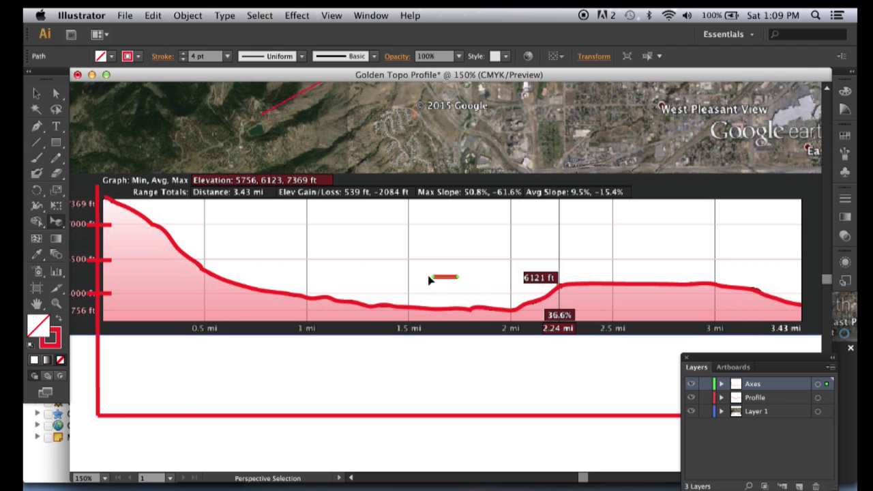
{"action": "key", "text": "shift+Left"}
{"action": "key", "text": "shift+Left"}
{"action": "key", "text": "shift+Left"}
{"action": "key", "text": "shift+Left"}
{"action": "key", "text": "shift+Left"}
{"action": "key", "text": "shift+Left"}
{"action": "key", "text": "shift+Left"}
{"action": "key", "text": "shift+Left"}
{"action": "key", "text": "shift+Left"}
{"action": "key", "text": "shift+Left"}
{"action": "key", "text": "shift+Left"}
{"action": "key", "text": "shift+Left"}
{"action": "key", "text": "shift+Left"}
{"action": "key", "text": "shift+Left"}
{"action": "key", "text": "shift+Left"}
{"action": "key", "text": "shift+Left"}
{"action": "key", "text": "shift+Left"}
{"action": "key", "text": "shift+Left"}
{"action": "key", "text": "shift+Left"}
{"action": "key", "text": "shift+Left"}
{"action": "key", "text": "shift+Down"}
{"action": "key", "text": "shift+Down"}
{"action": "key", "text": "shift+Down"}
{"action": "key", "text": "shift+Down"}
{"action": "key", "text": "shift+Down"}
{"action": "left_click", "coordinate": [279, 373]}
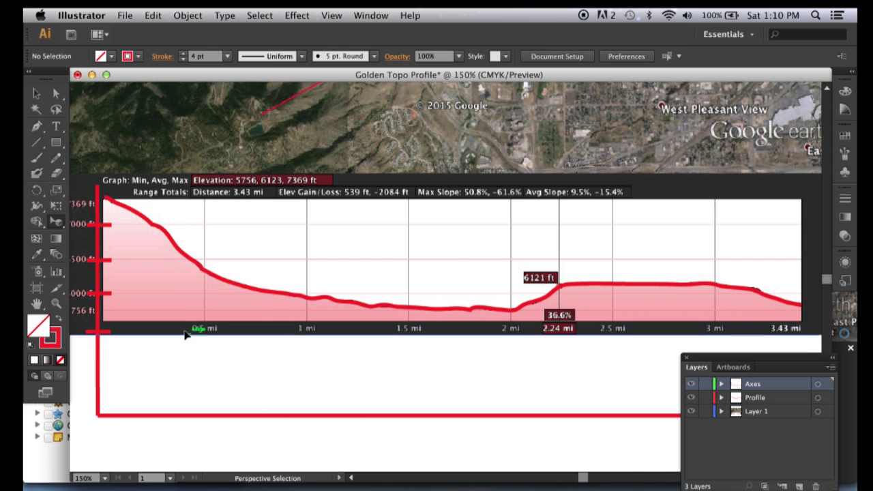
- Check the axis and its tick marks without the background image by hiding Layer 1 and showing it again
{"action": "left_click", "coordinate": [691, 412]}
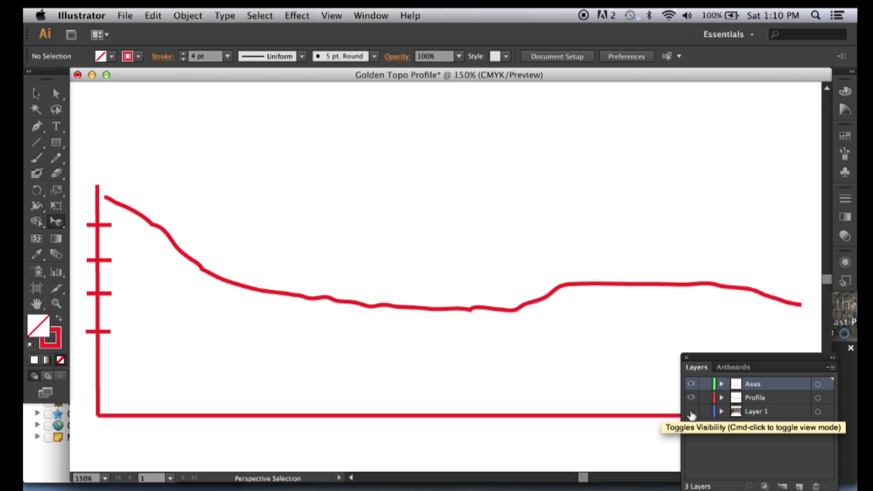
{"action": "left_click", "coordinate": [690, 412]}
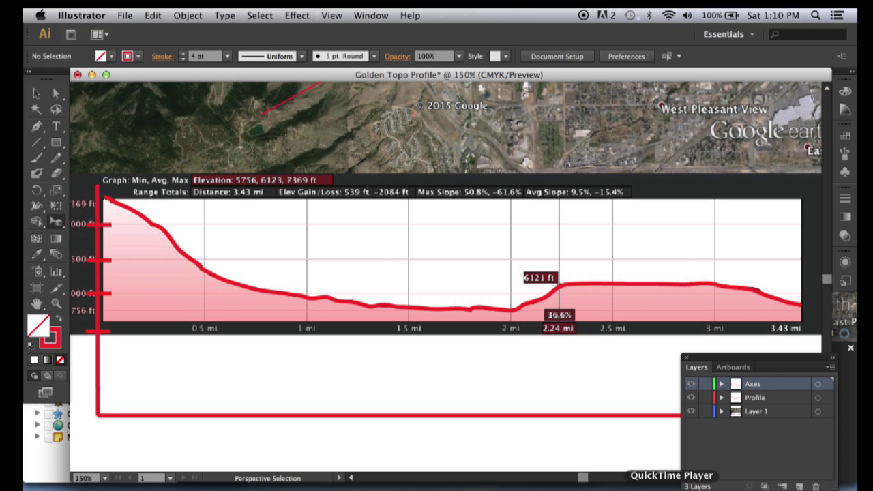
- Switch to Google Earth and examine the graph's vertical exaggeration by stretching the elevation profile pane and shrinking it back
{"action": "left_click", "coordinate": [629, 486]}
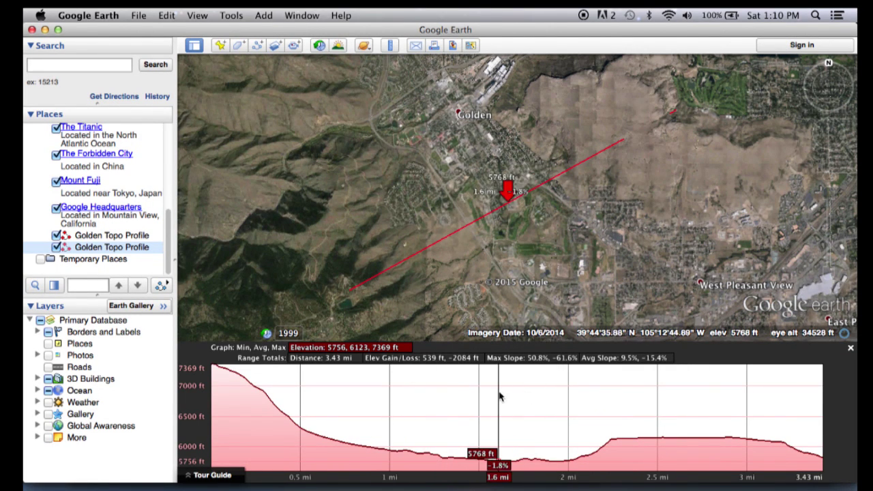
{"action": "left_click_drag", "start_coordinate": [483, 341], "coordinate": [452, 56]}
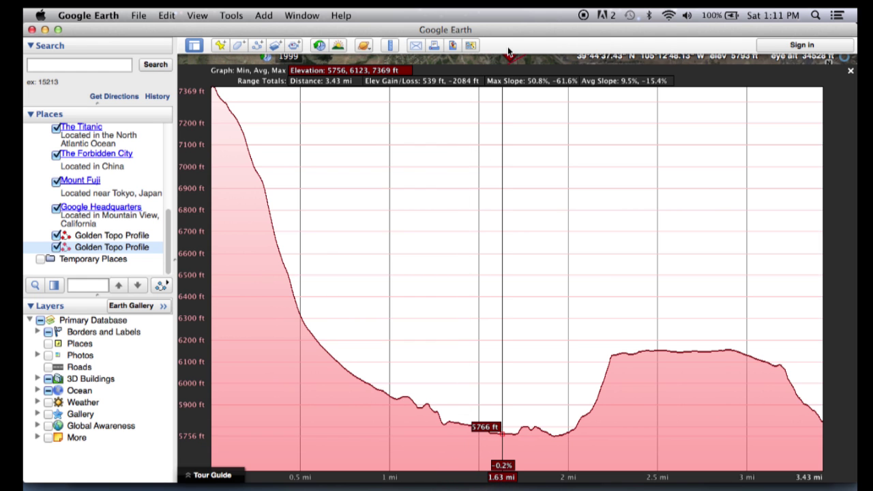
{"action": "left_click_drag", "start_coordinate": [495, 64], "coordinate": [464, 344]}
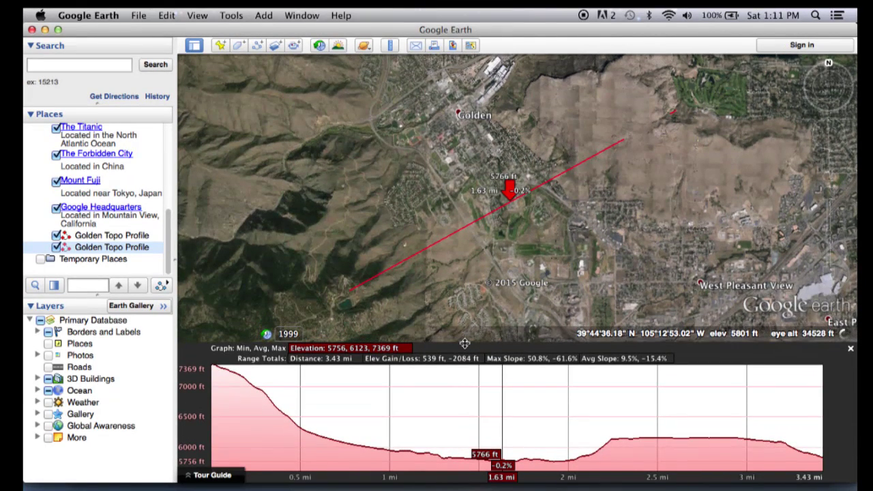